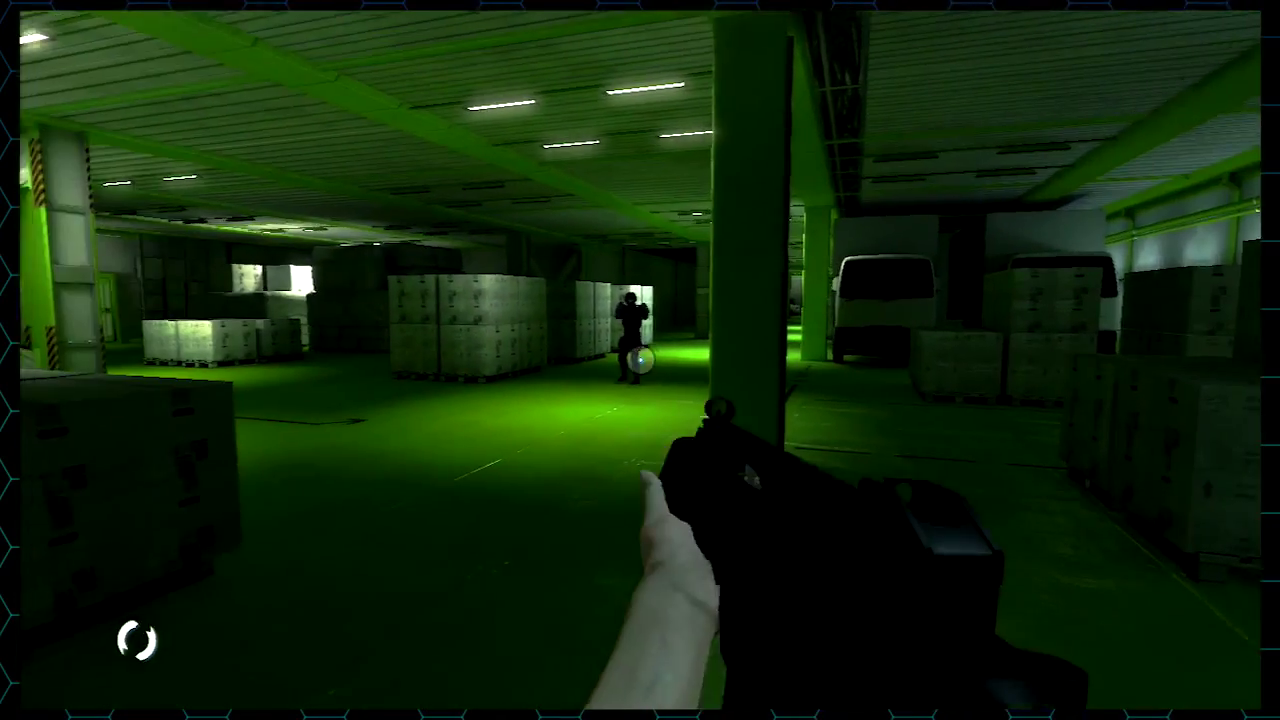
{"action": "key", "text": "w"}
{"action": "key", "text": "w"}
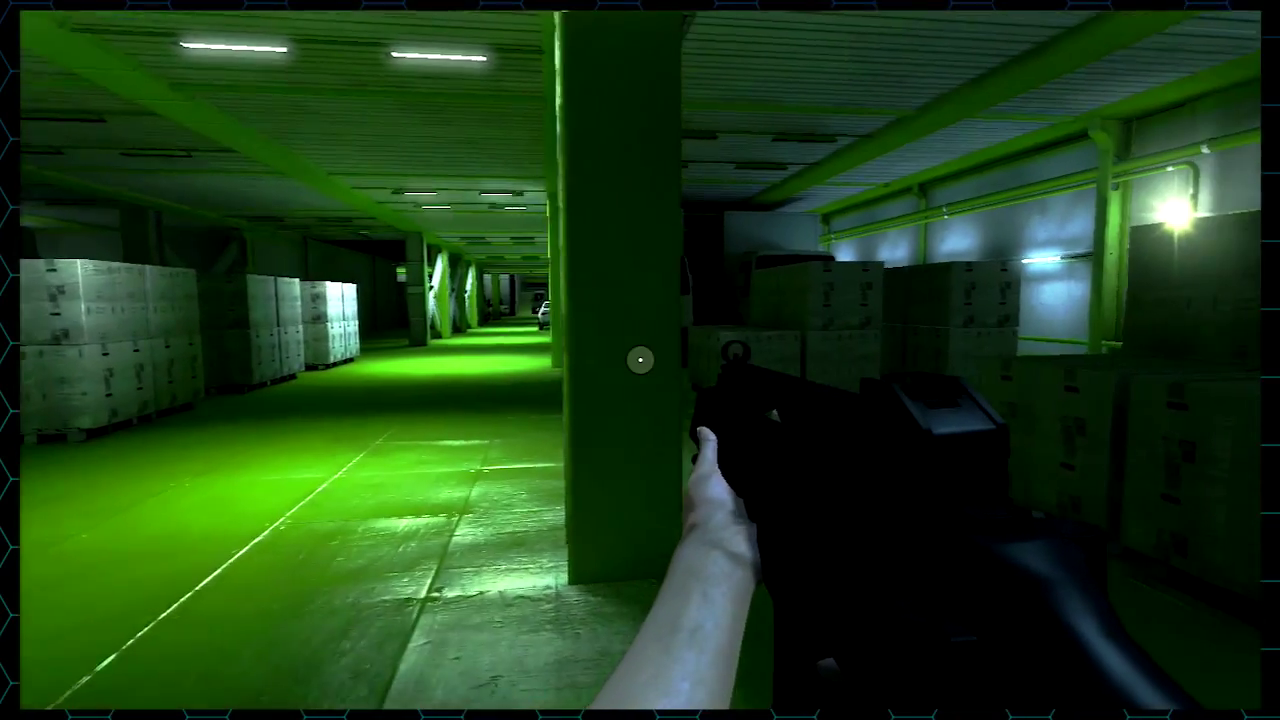
{"action": "key", "text": "a"}
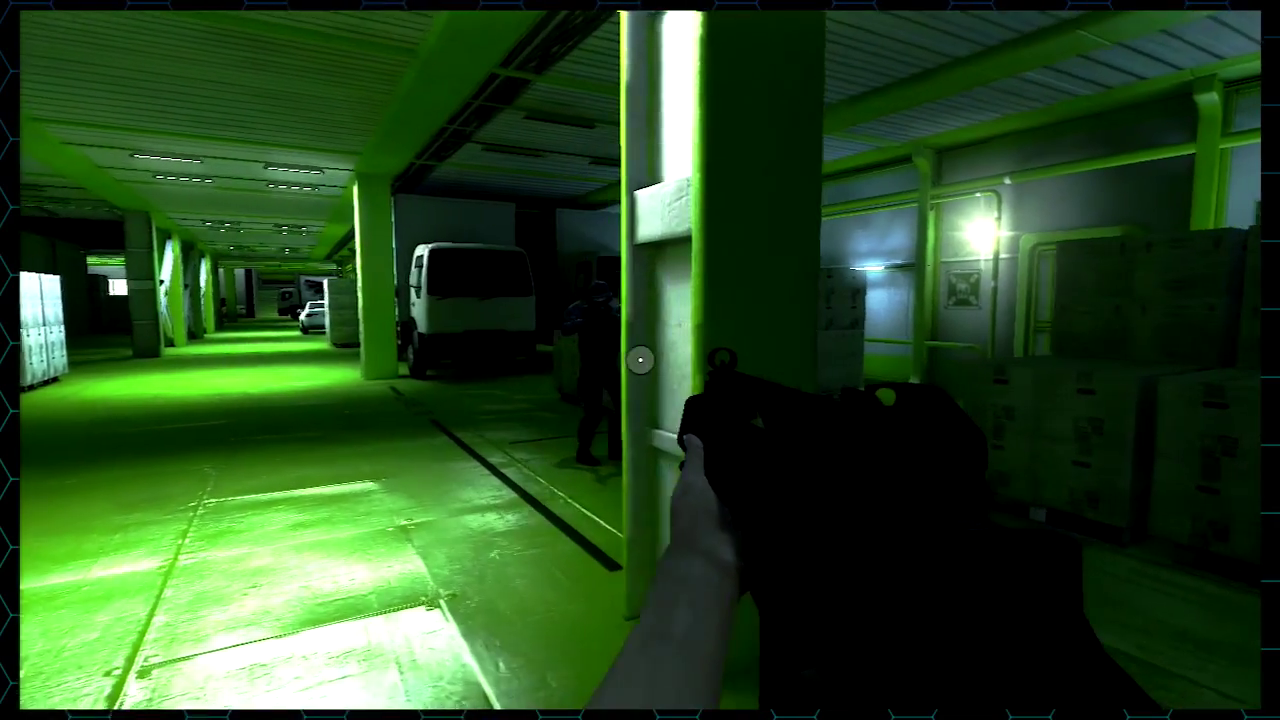
{"action": "key", "text": "w"}
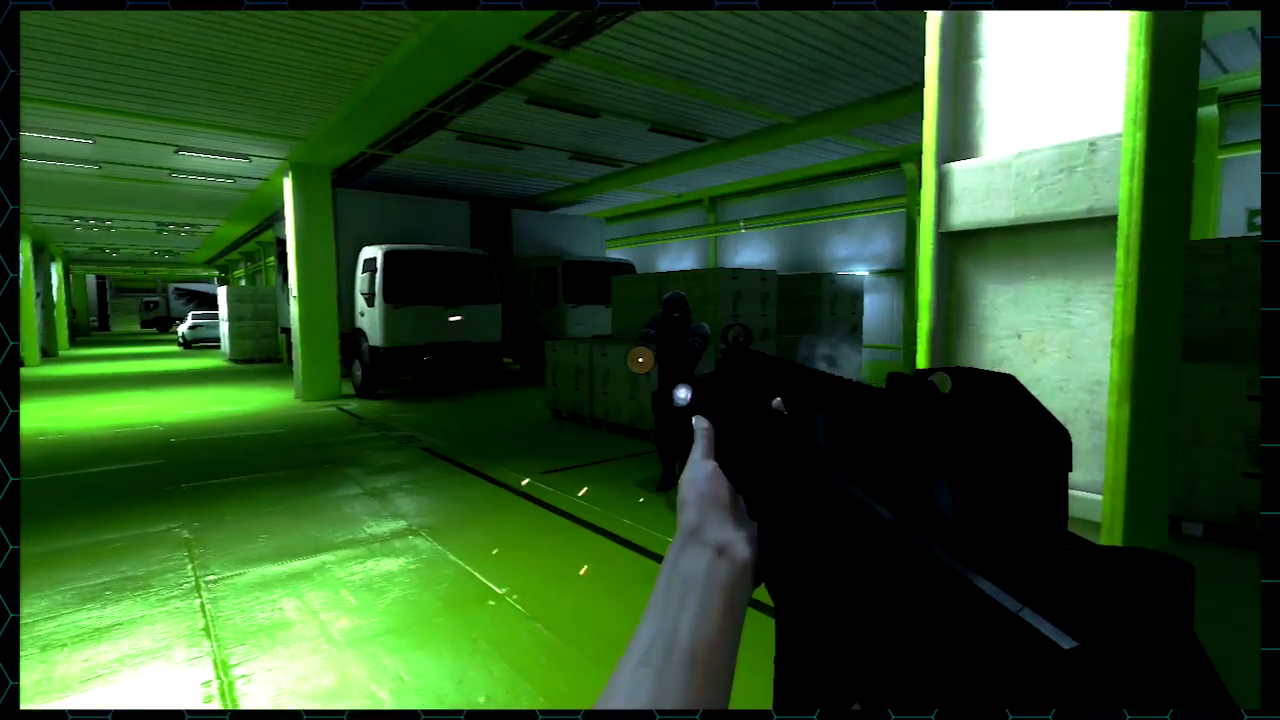
{"action": "left_click", "coordinate": [640, 360]}
{"action": "key", "text": "w"}
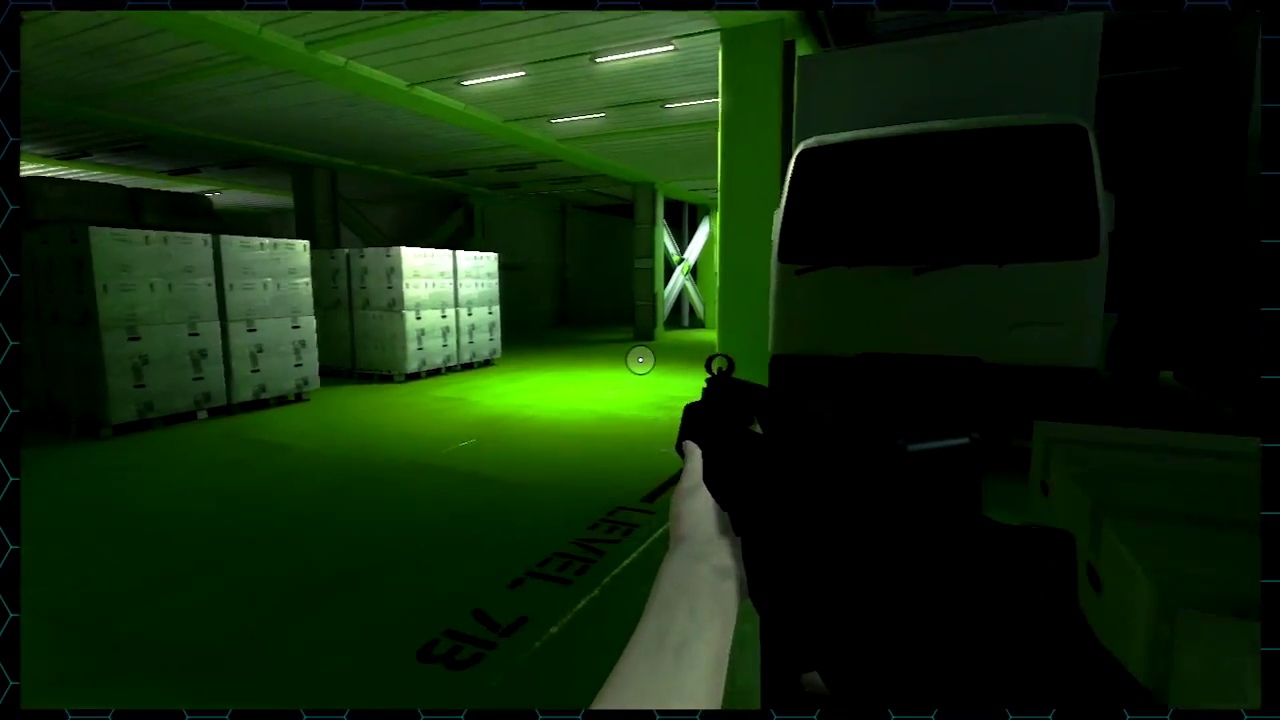
{"action": "key", "text": "w"}
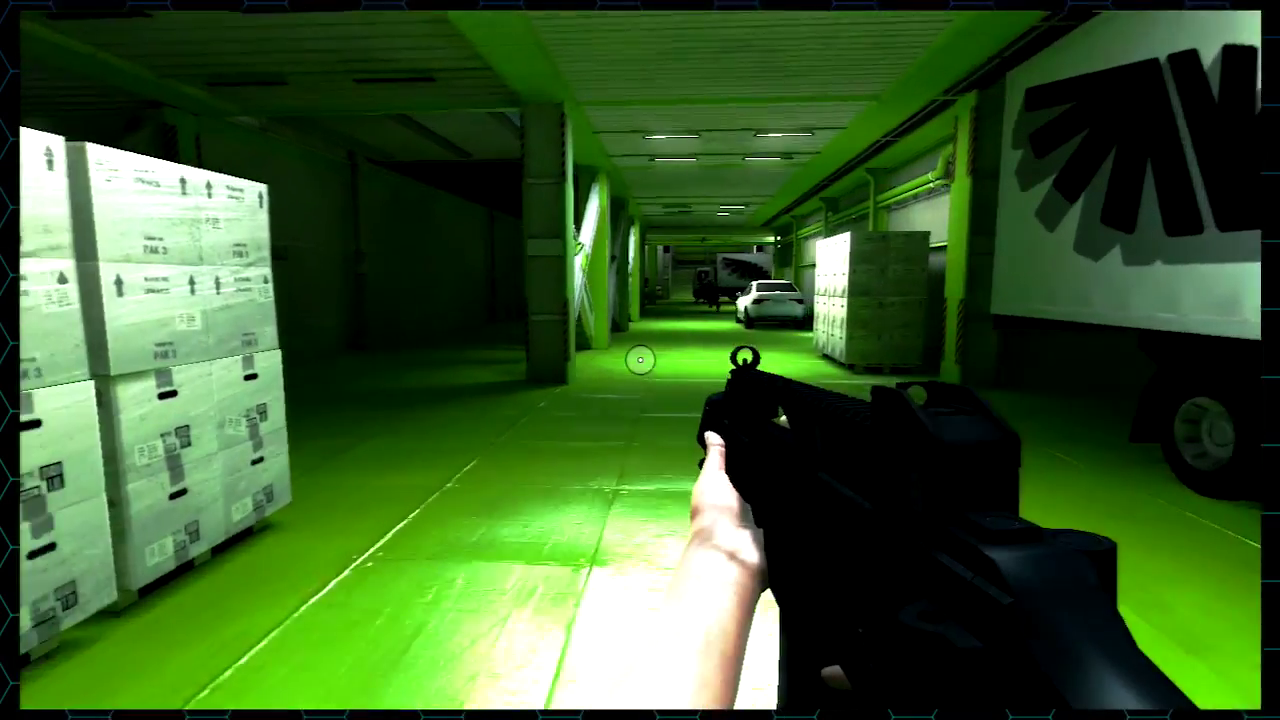
{"action": "key", "text": "w"}
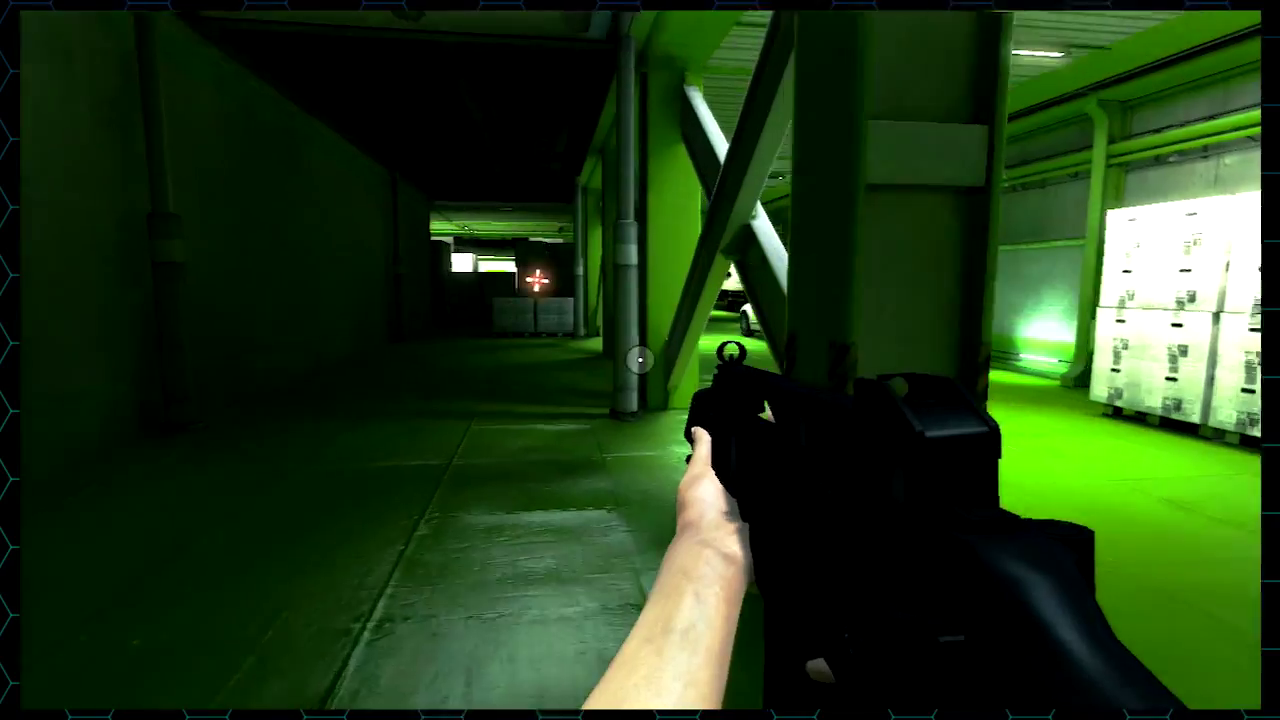
{"action": "key", "text": "w"}
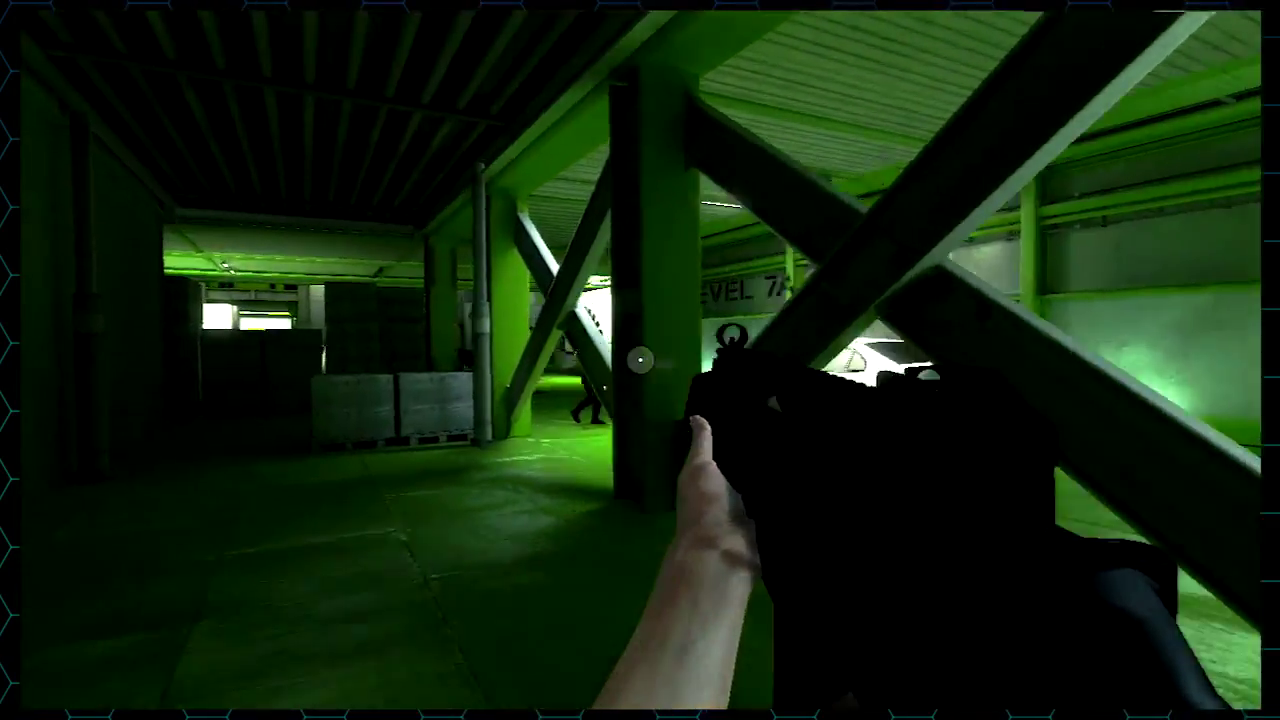
{"action": "key", "text": "w"}
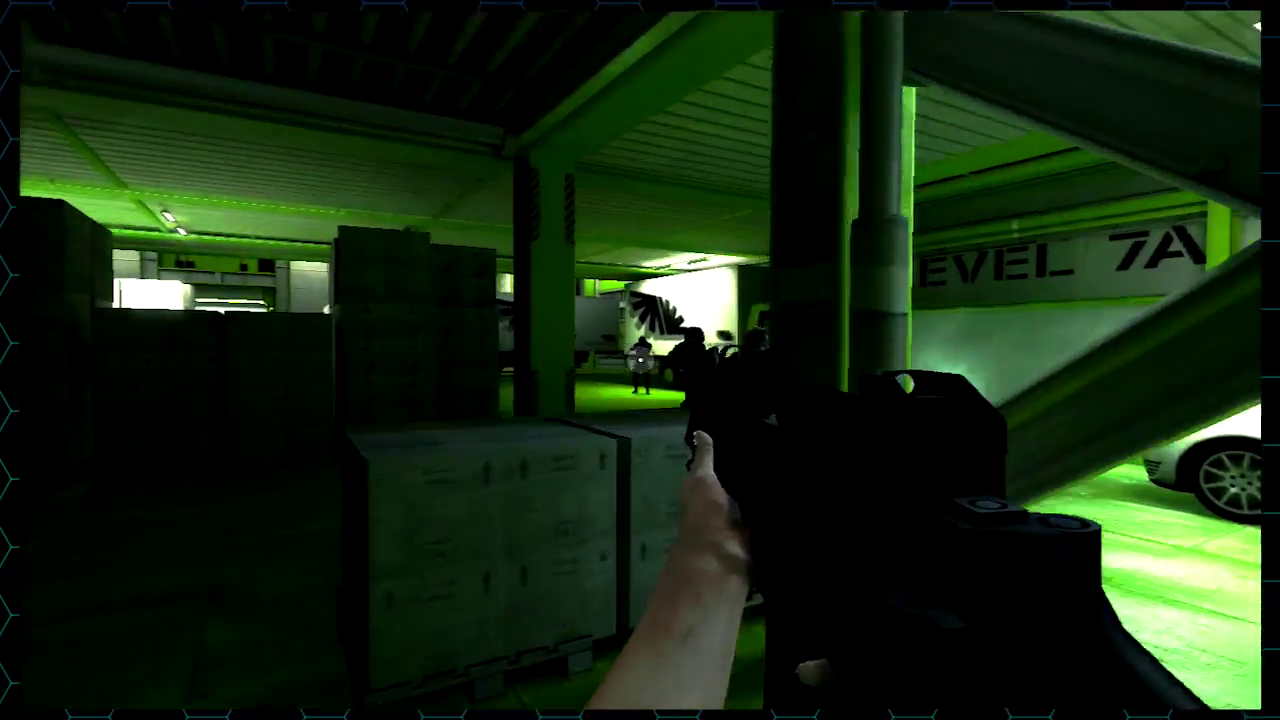
{"action": "key", "text": "w"}
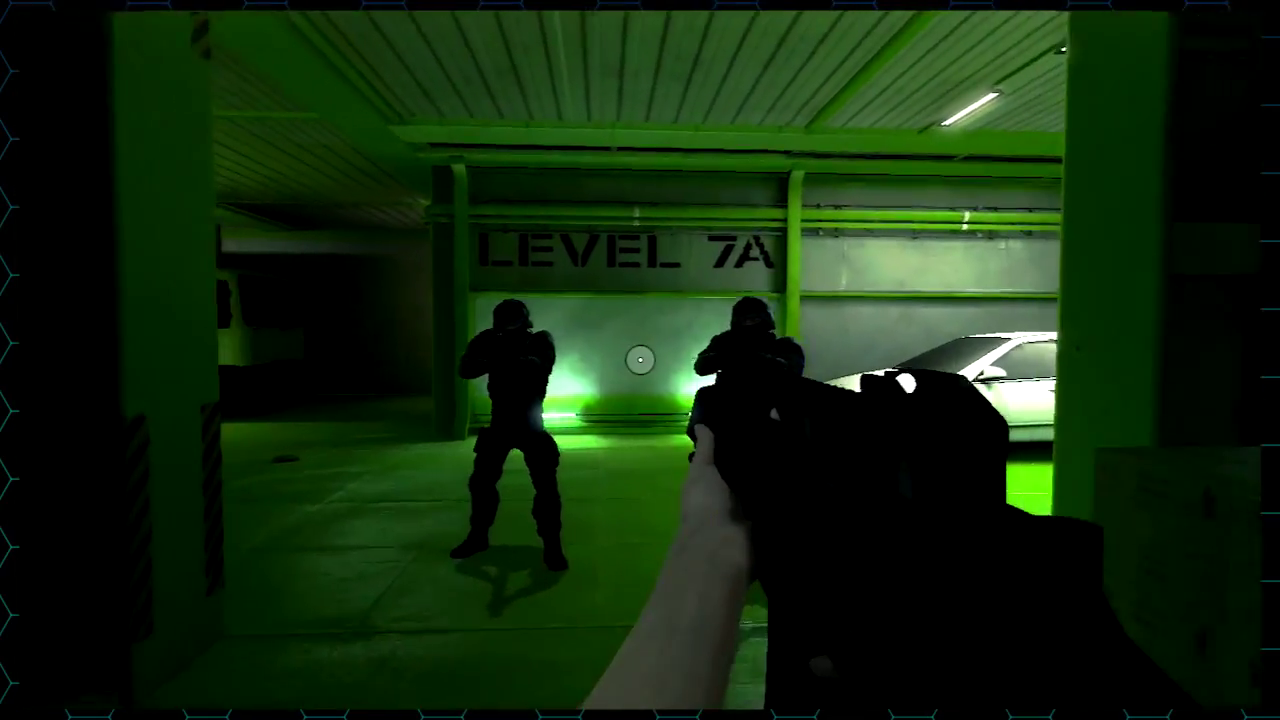